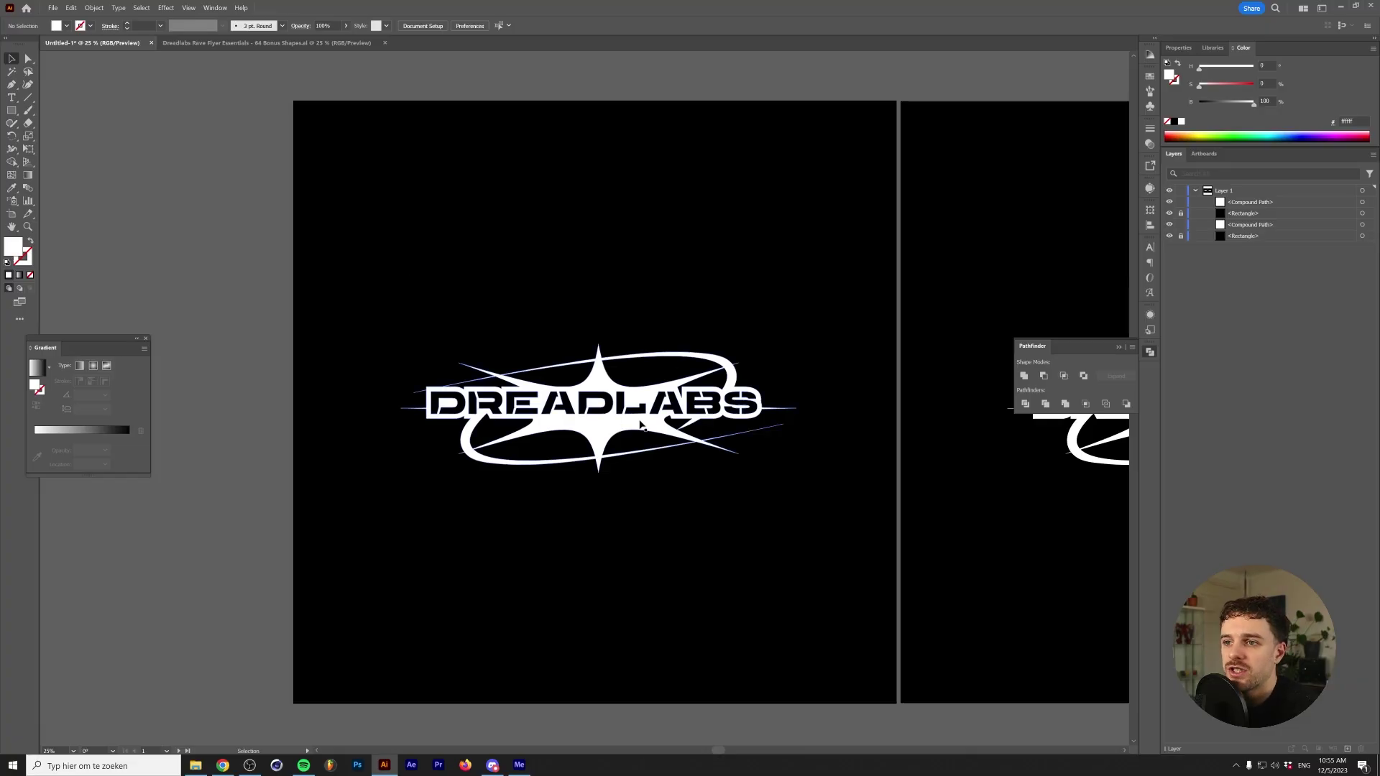
Try moving the logo up, undo the move, and select the DREADLABS logo.
left_click_drag(542, 423, 543, 332)
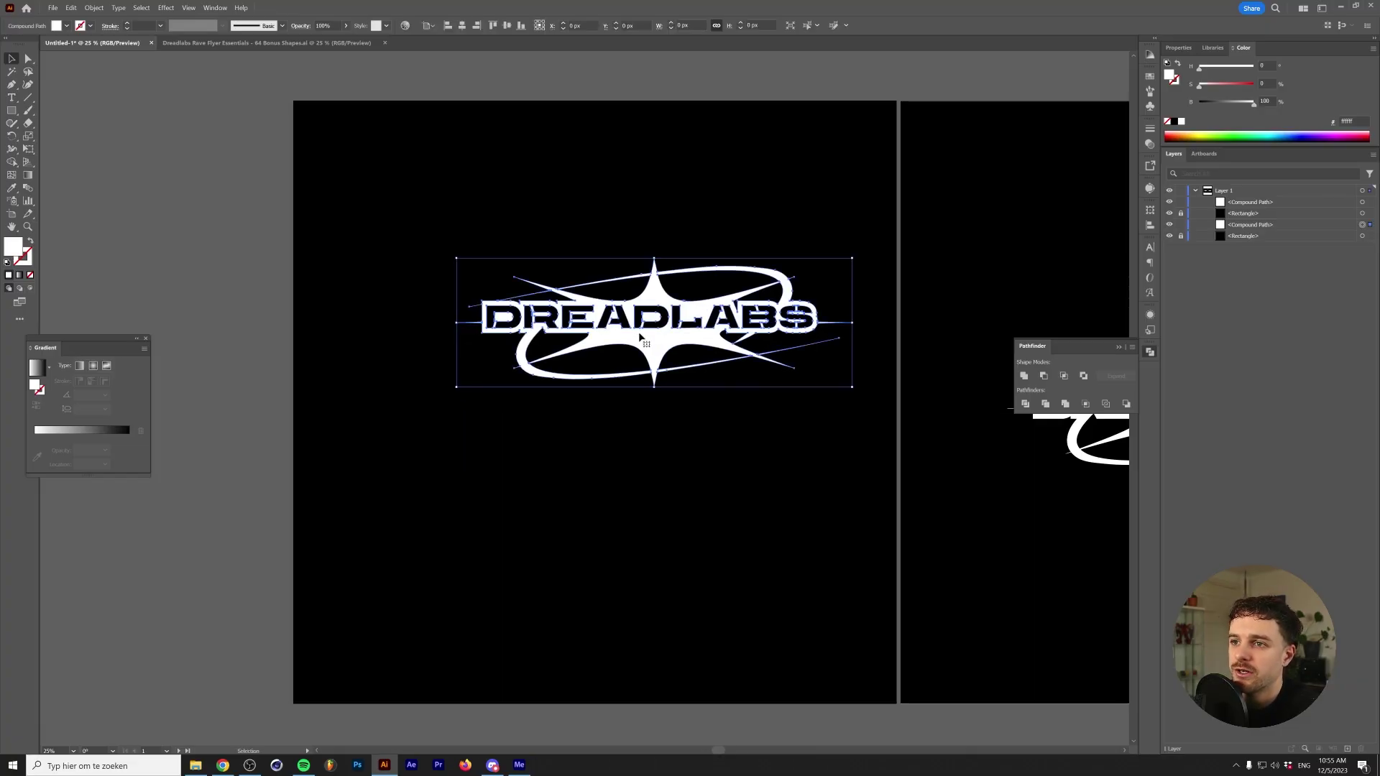
key("ctrl+z")
left_click(501, 297)
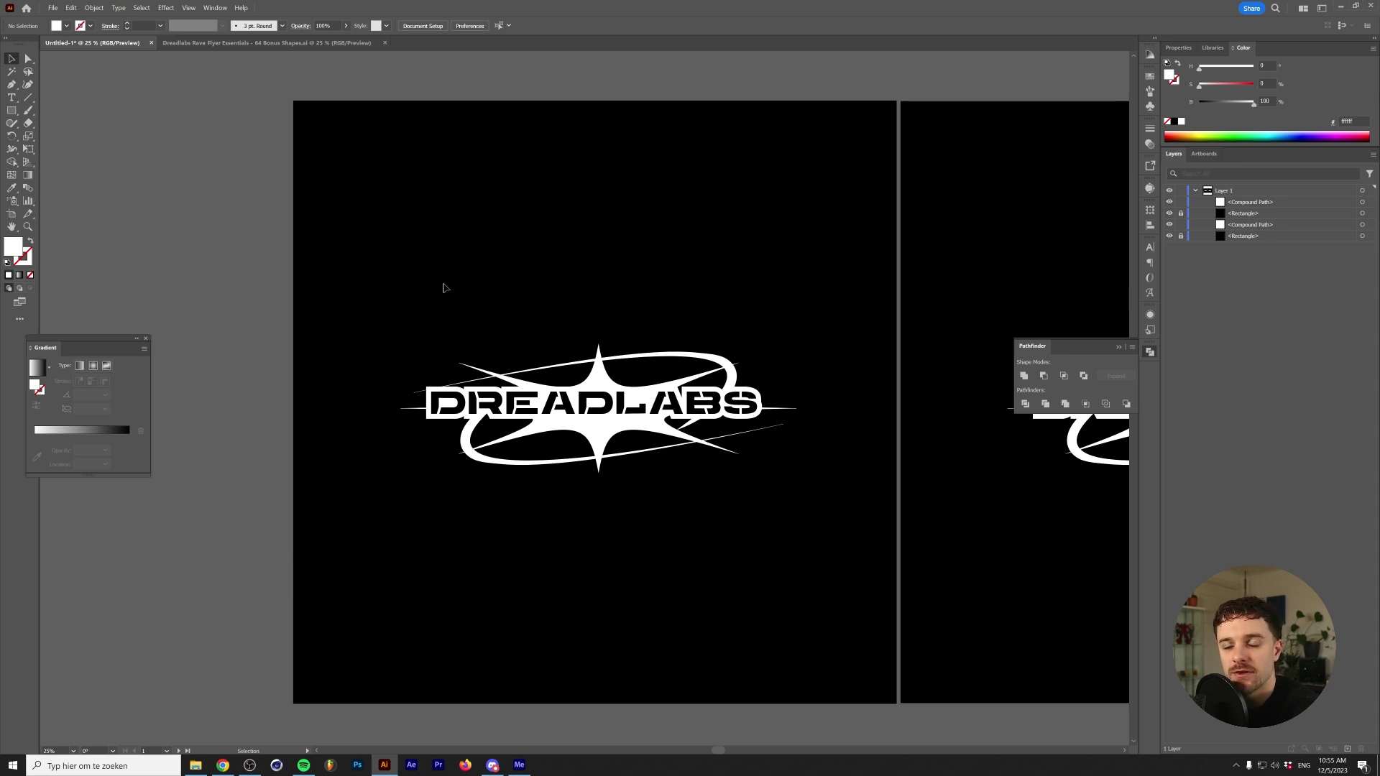
left_click(535, 460)
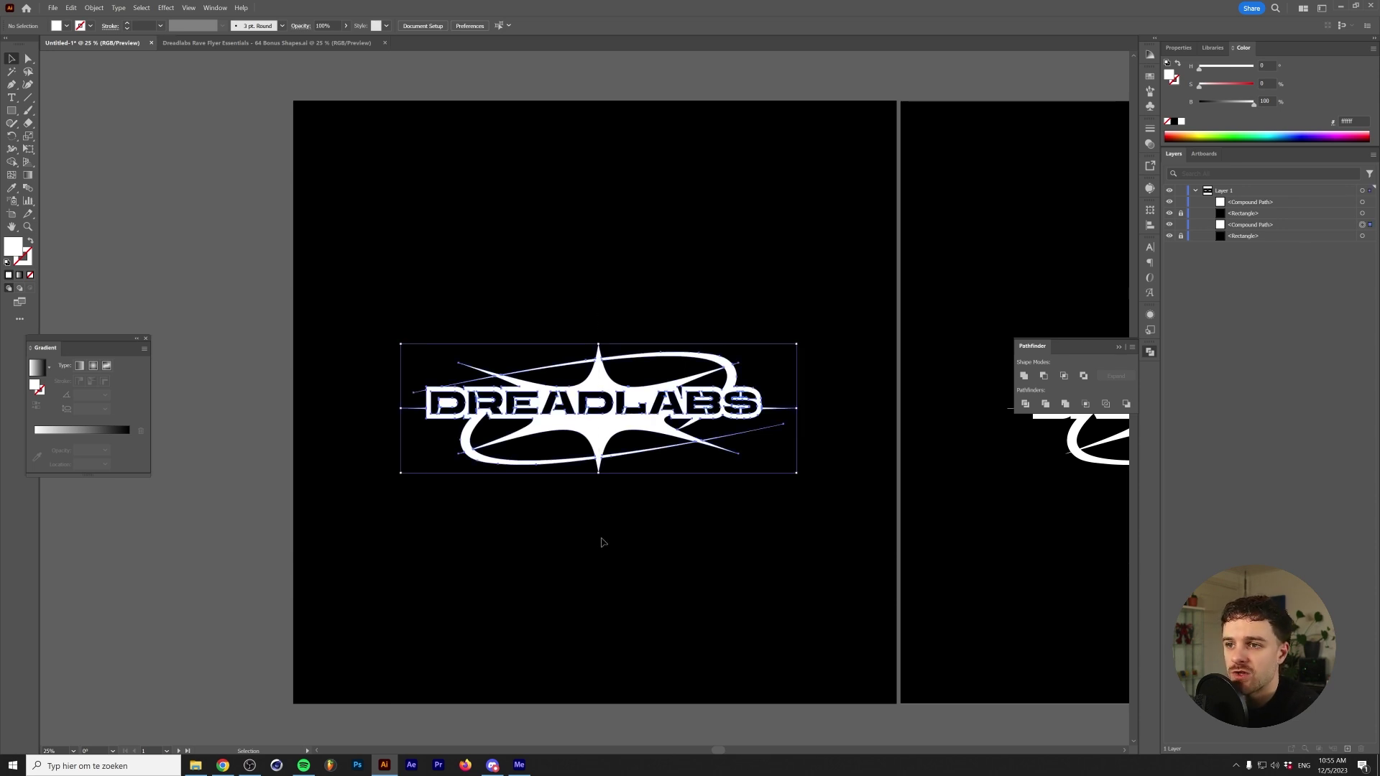
Open the 3D Rotate Options (Classic) dialog for the selected logo.
left_click(166, 8)
mouse_move(216, 71)
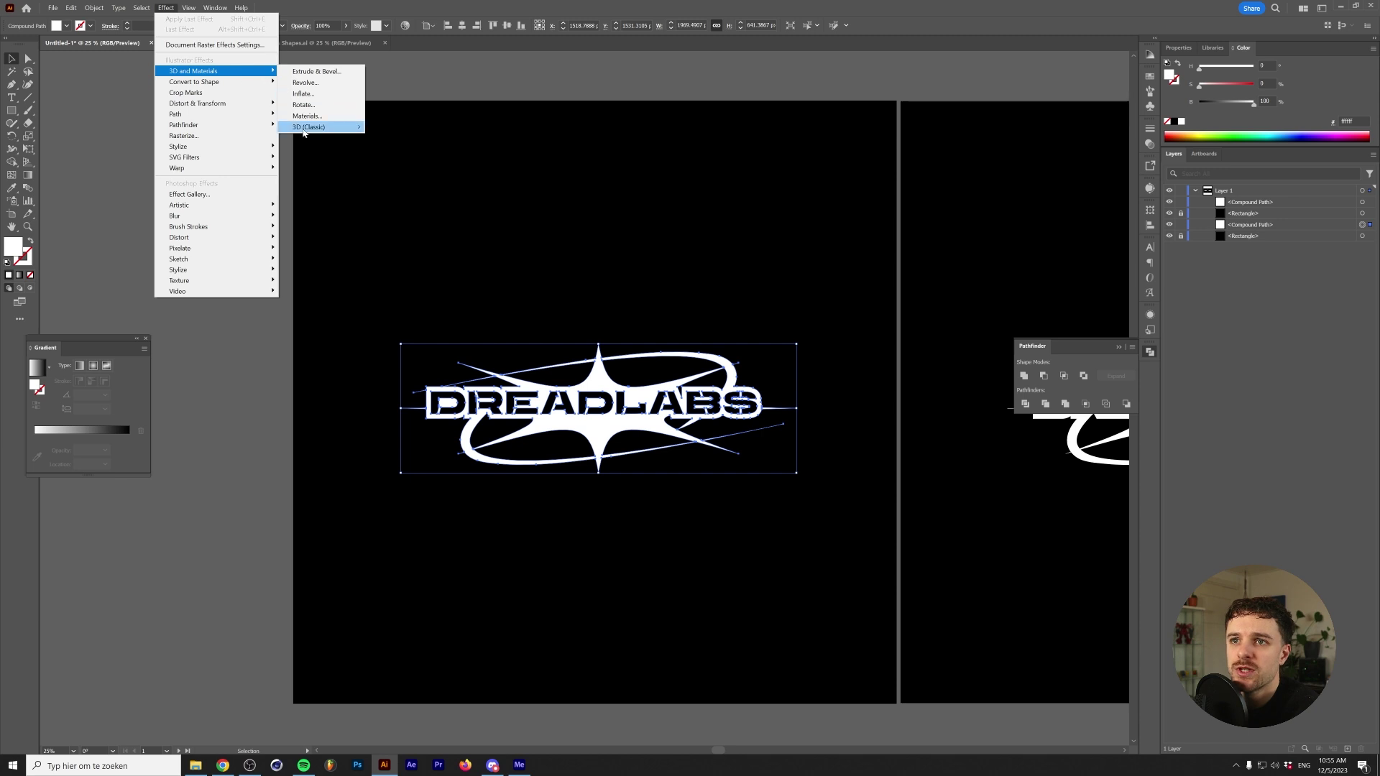
mouse_move(304, 129)
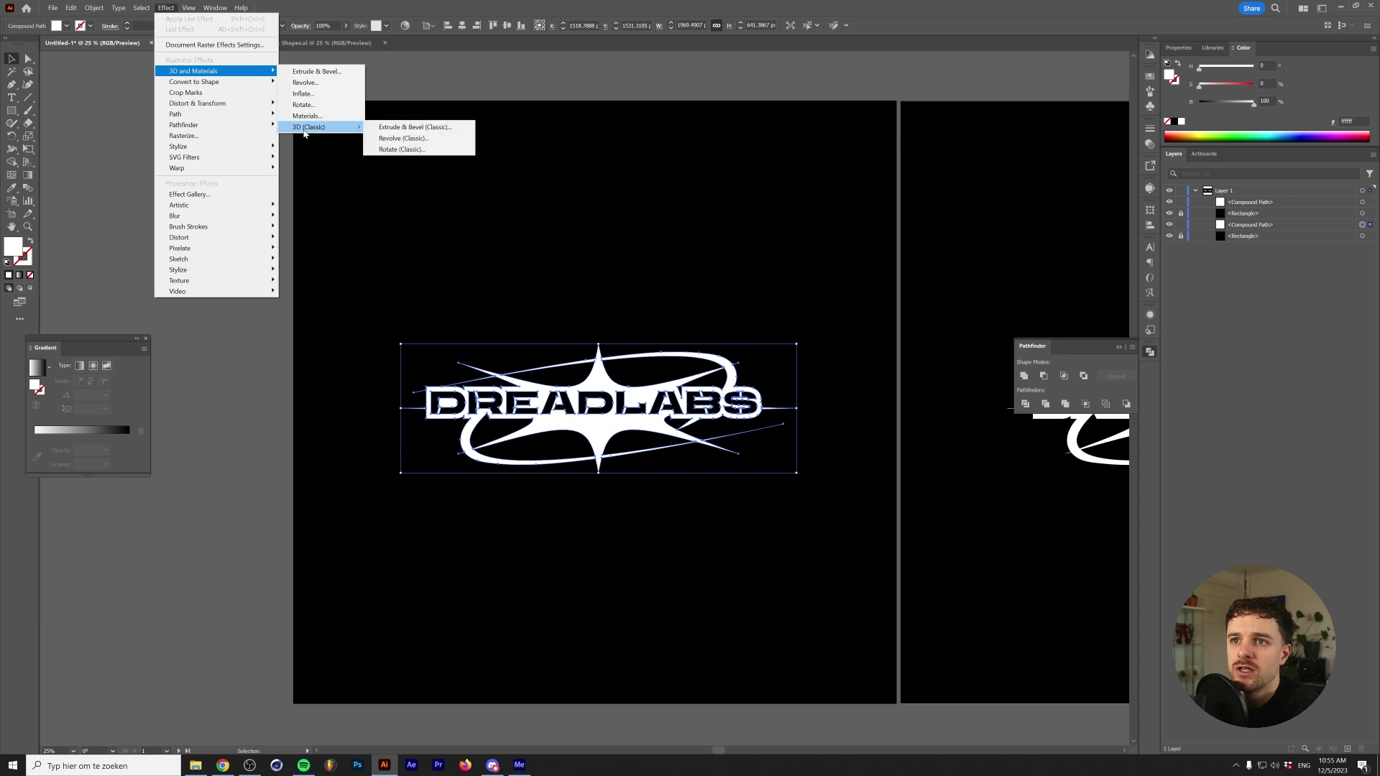
left_click(396, 150)
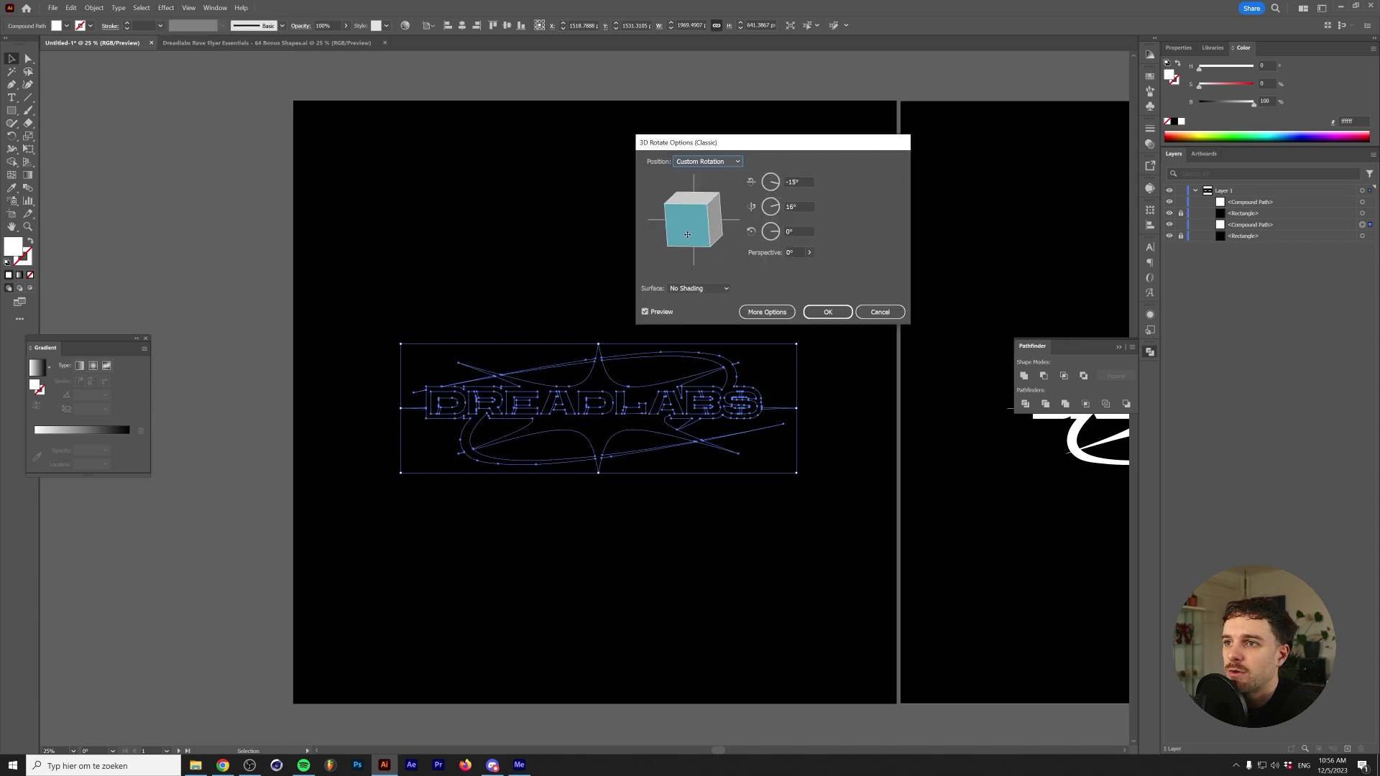
Rotate the logo in 3D, set about 49° perspective, adjust the X/Y angles and apply.
left_click_drag(692, 220, 705, 217)
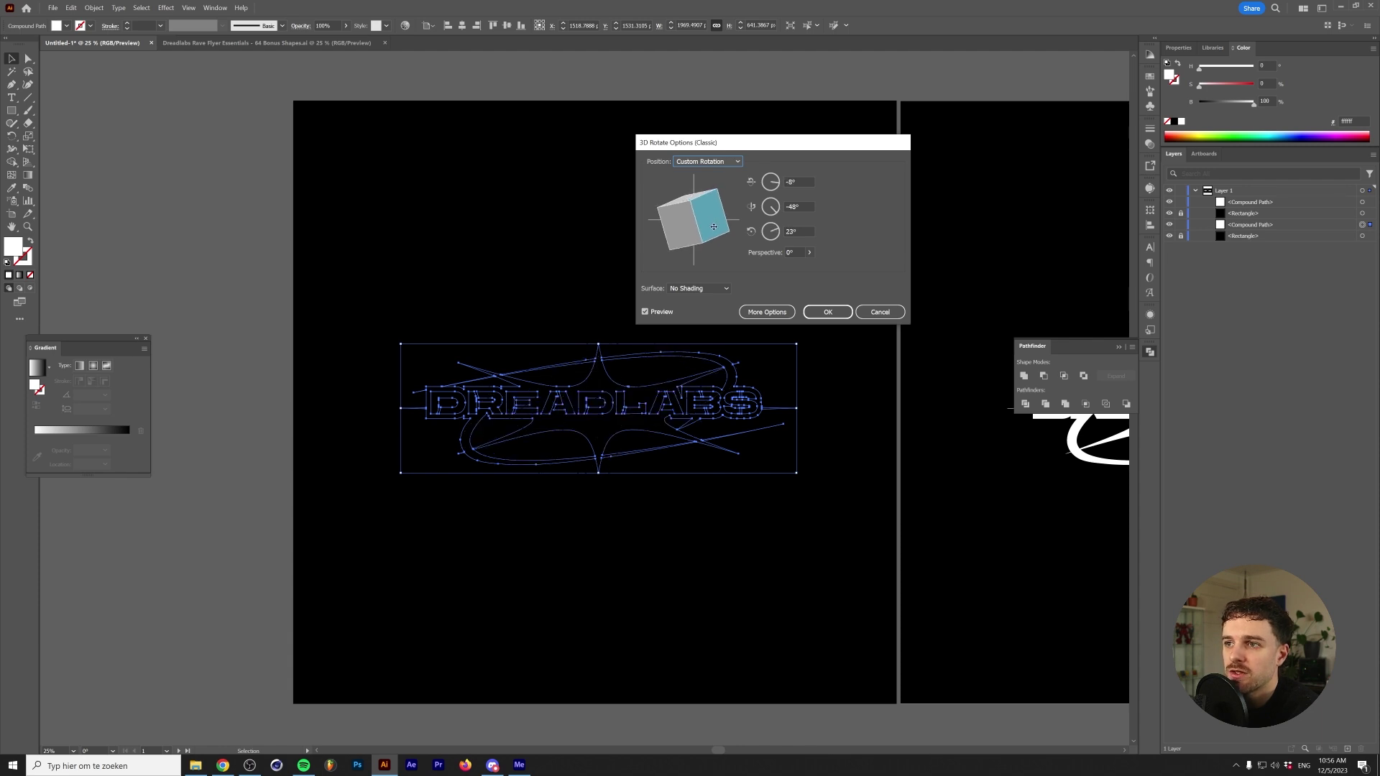
left_click(809, 252)
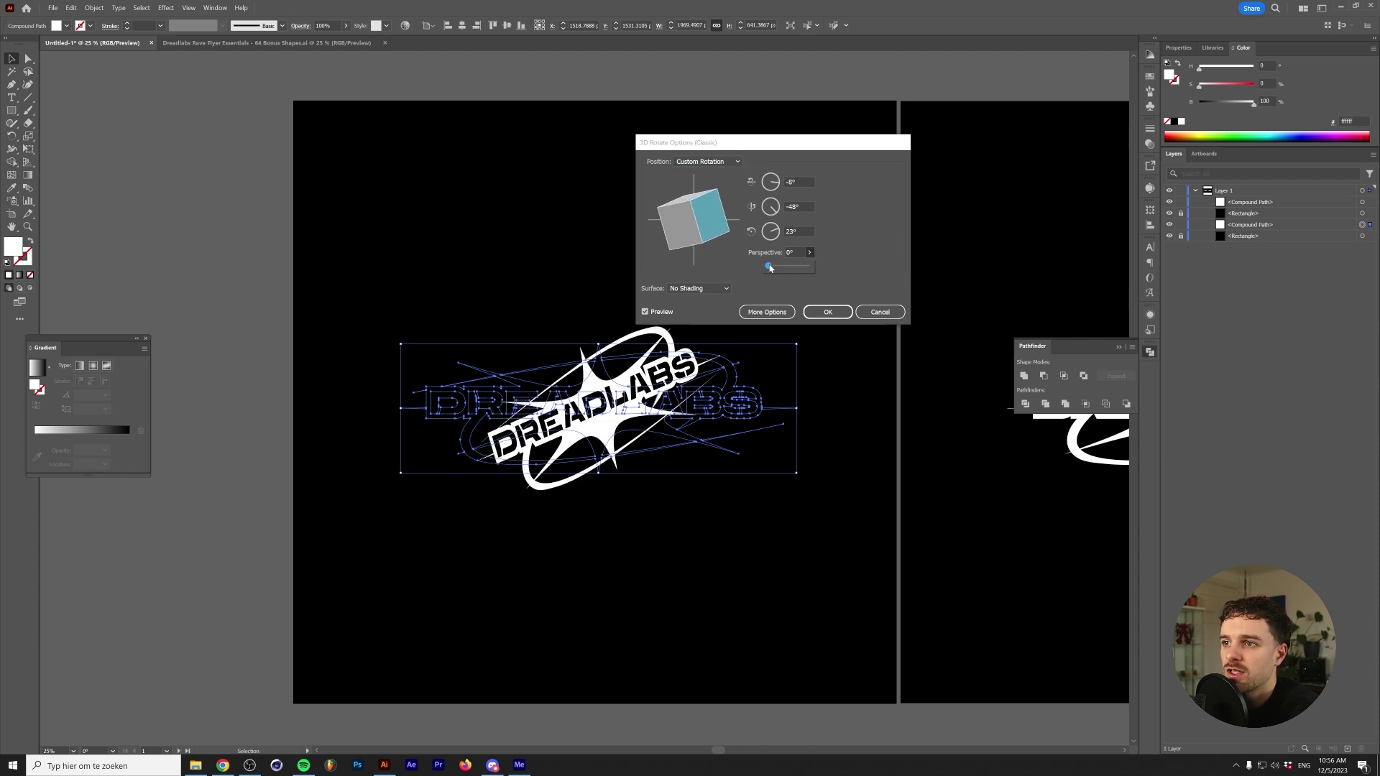
left_click_drag(769, 267, 781, 268)
left_click_drag(708, 213, 702, 216)
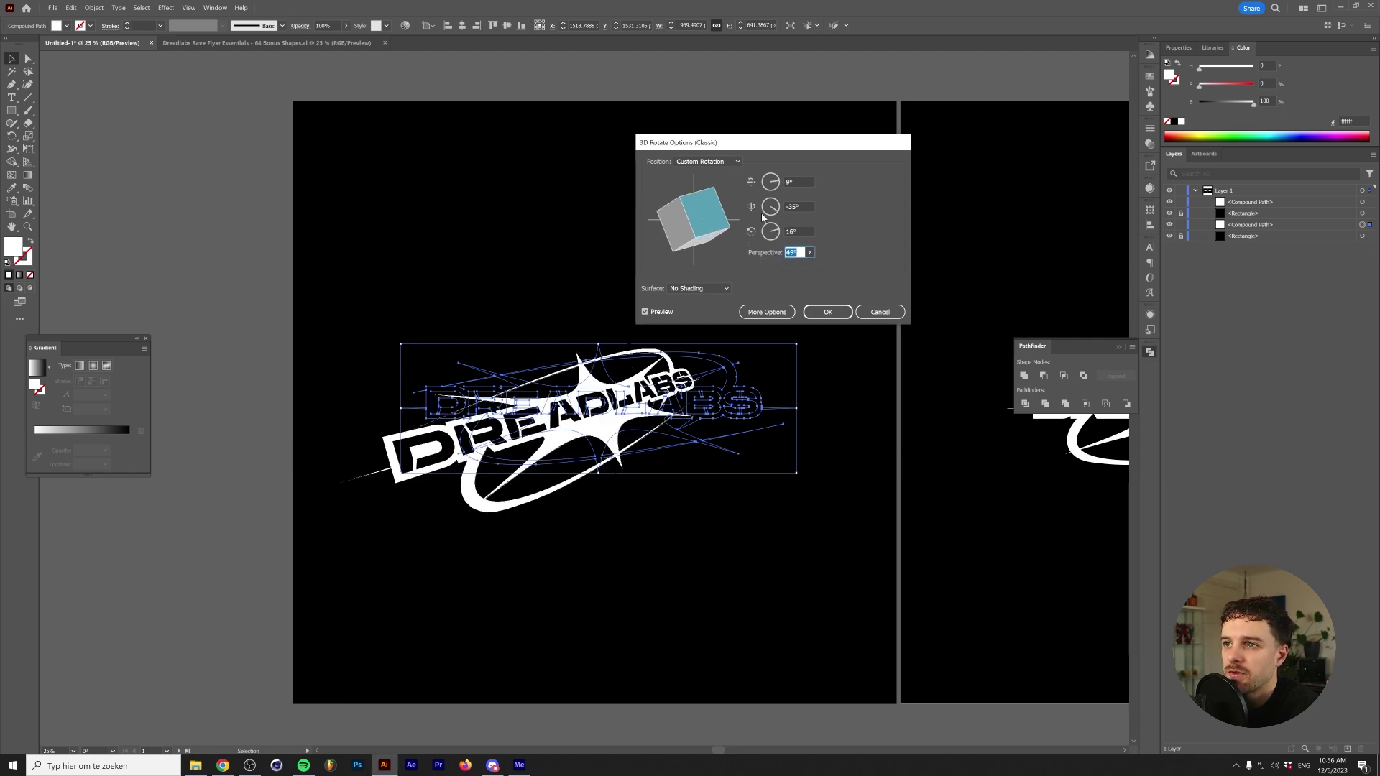
left_click_drag(777, 212, 774, 214)
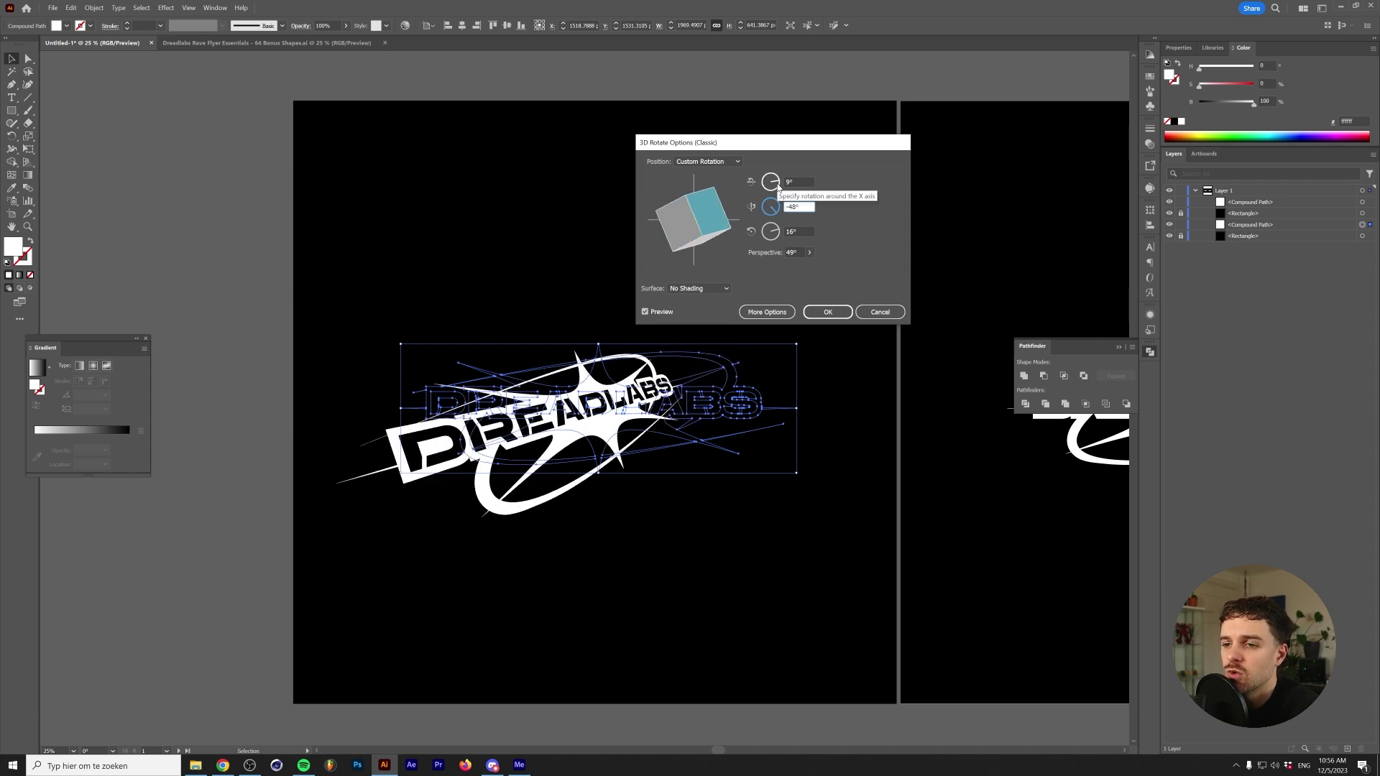
left_click(778, 184)
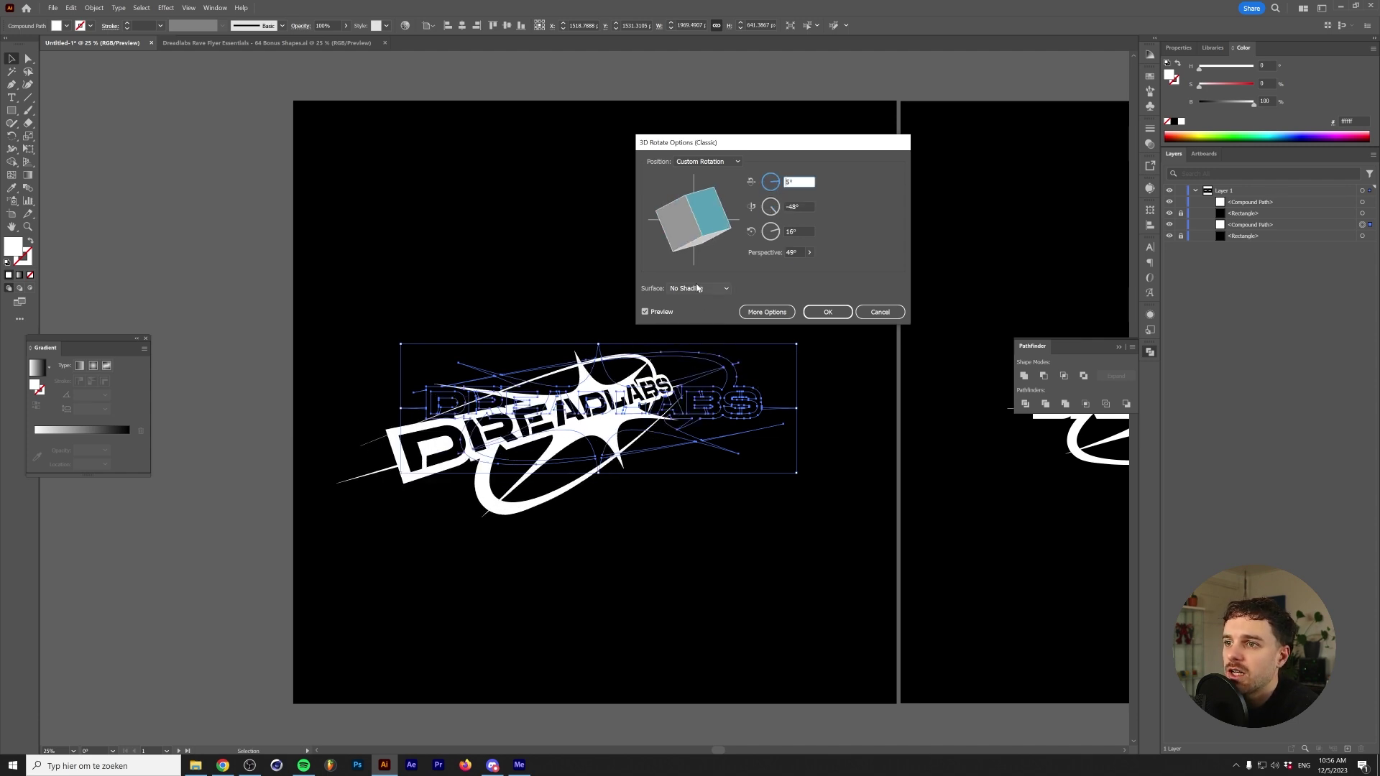
left_click(827, 313)
left_click(433, 292)
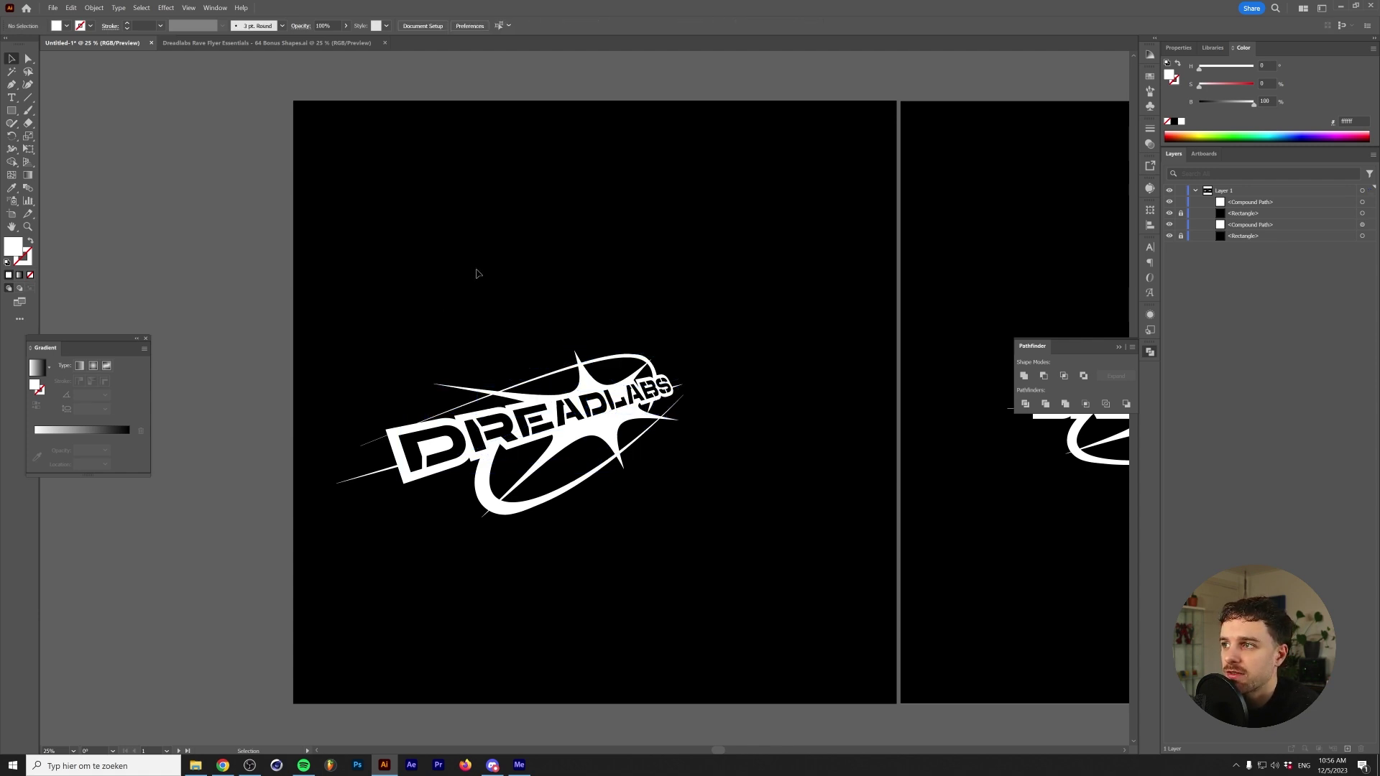
Expand the 3D-rotated logo's appearance into real shapes with Object > Expand Appearance.
left_click(589, 395)
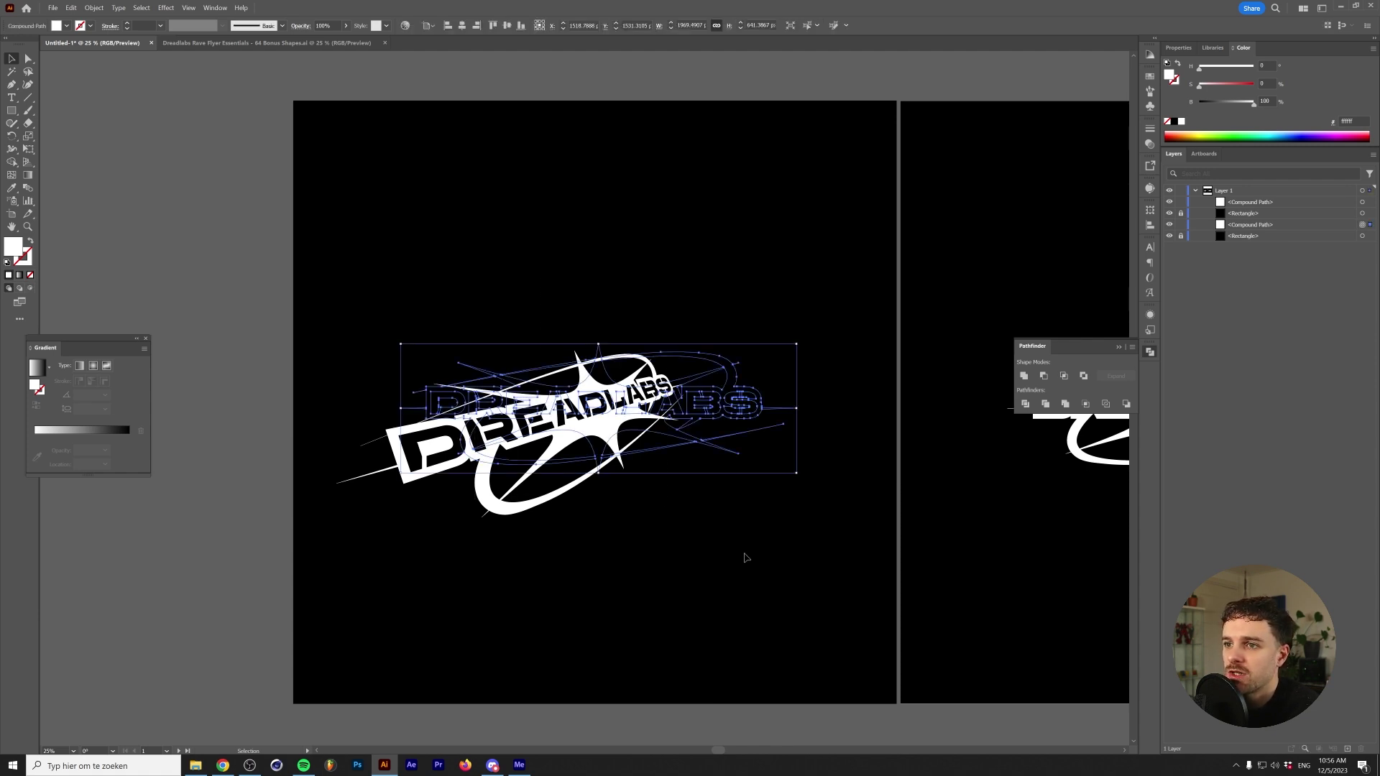
left_click(94, 8)
left_click(137, 147)
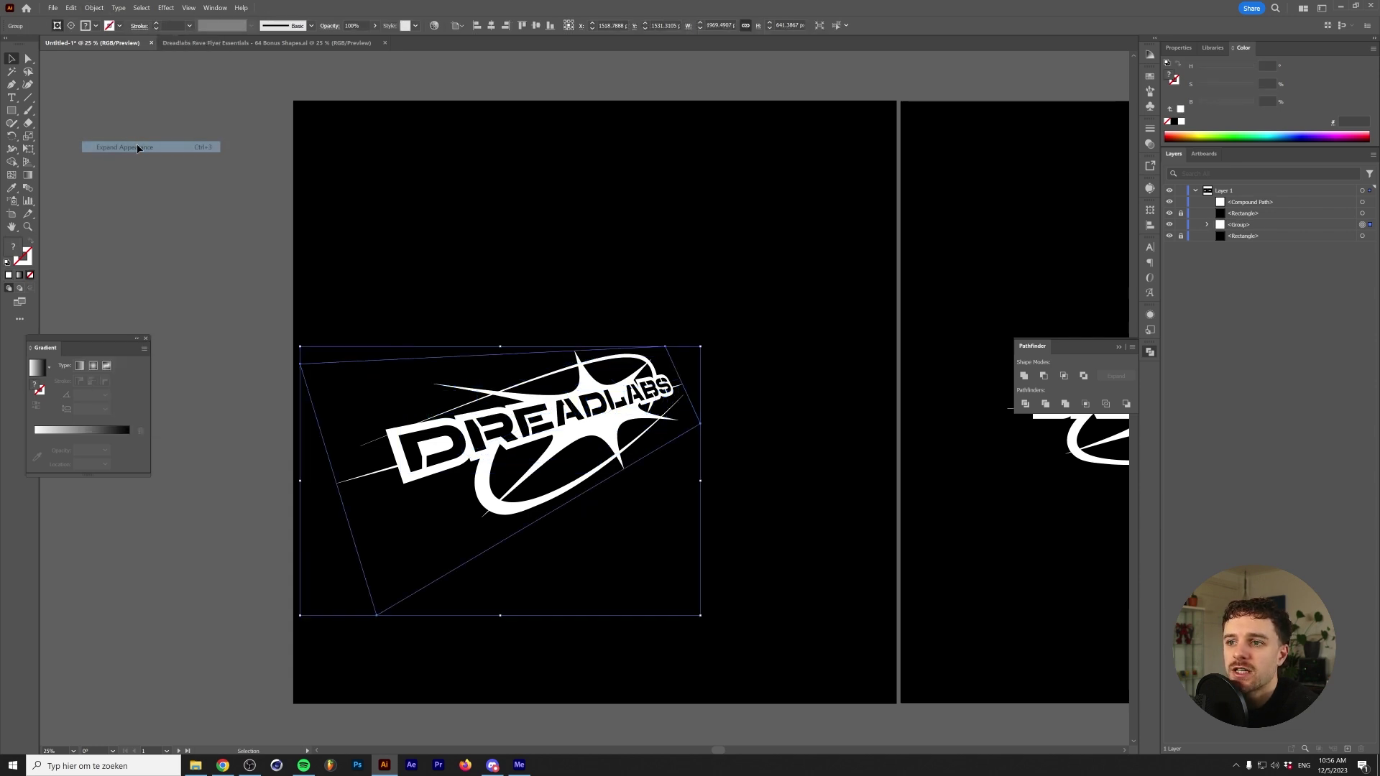
left_click(1207, 225)
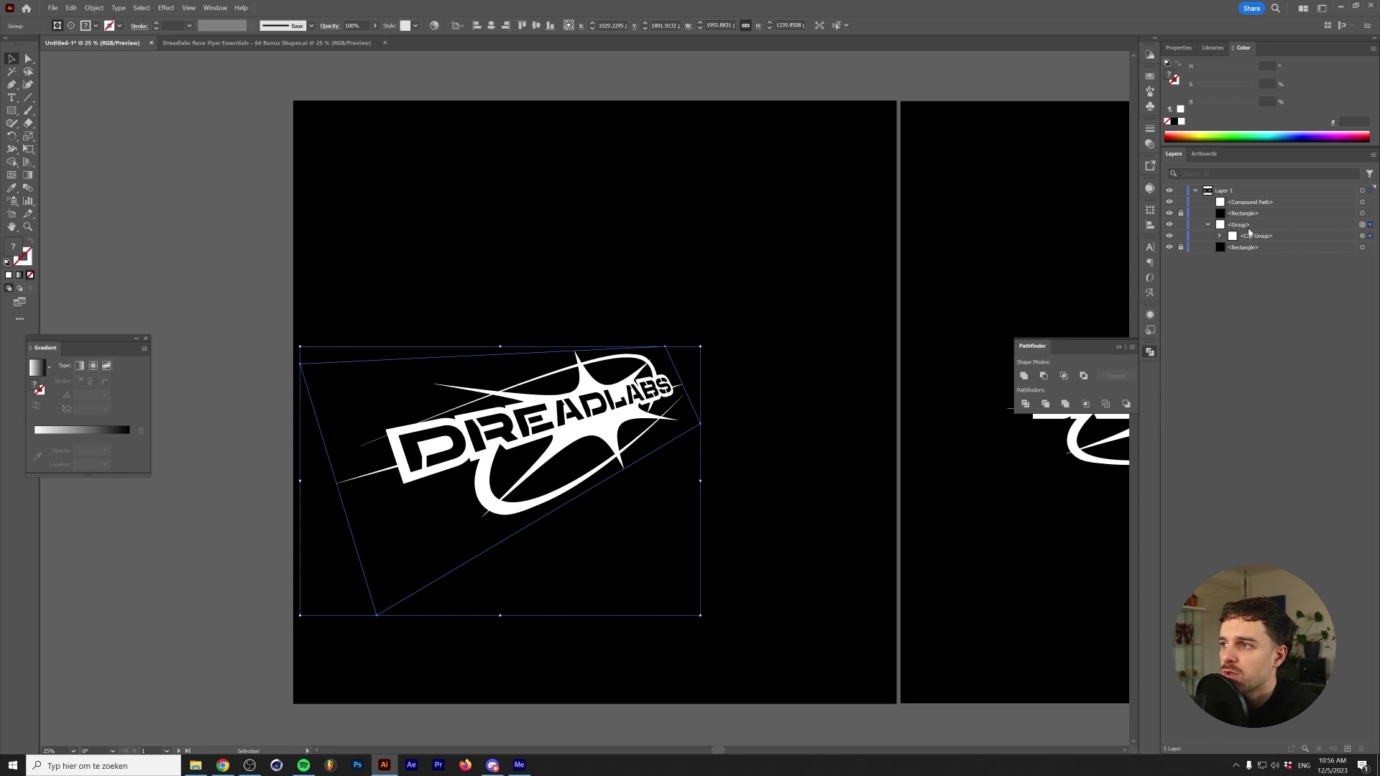
Ungroup the expanded artwork, release its clipping mask, and delete the leftover clipping path.
right_click(587, 425)
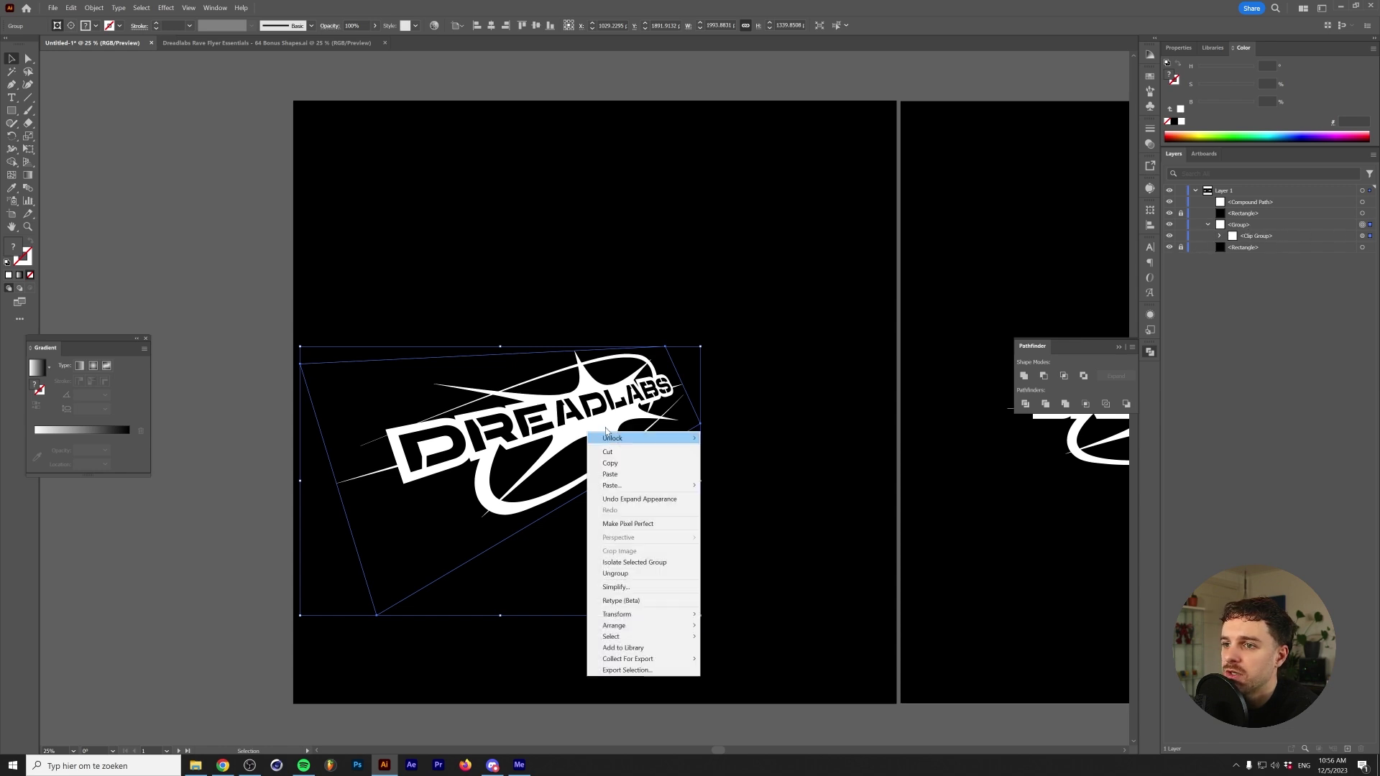
left_click(644, 574)
right_click(549, 444)
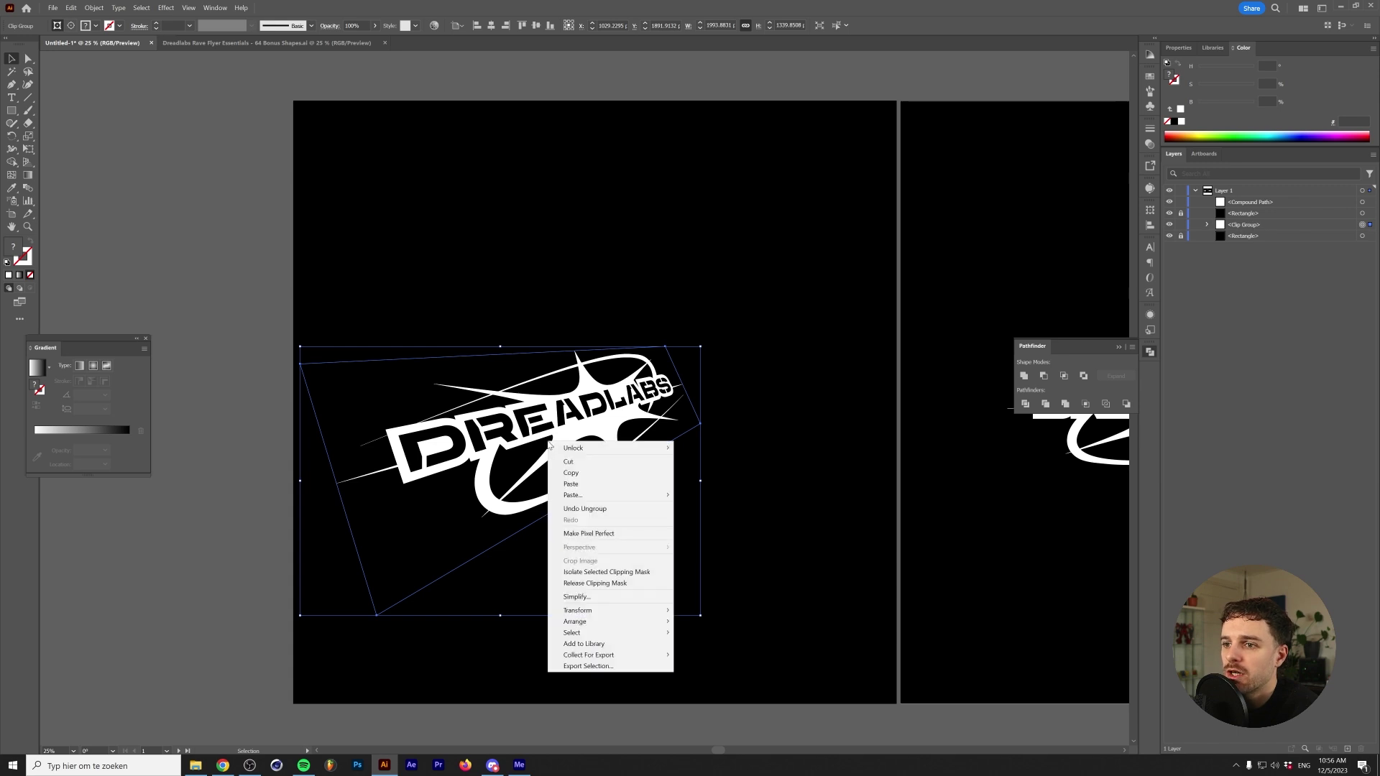
left_click(621, 583)
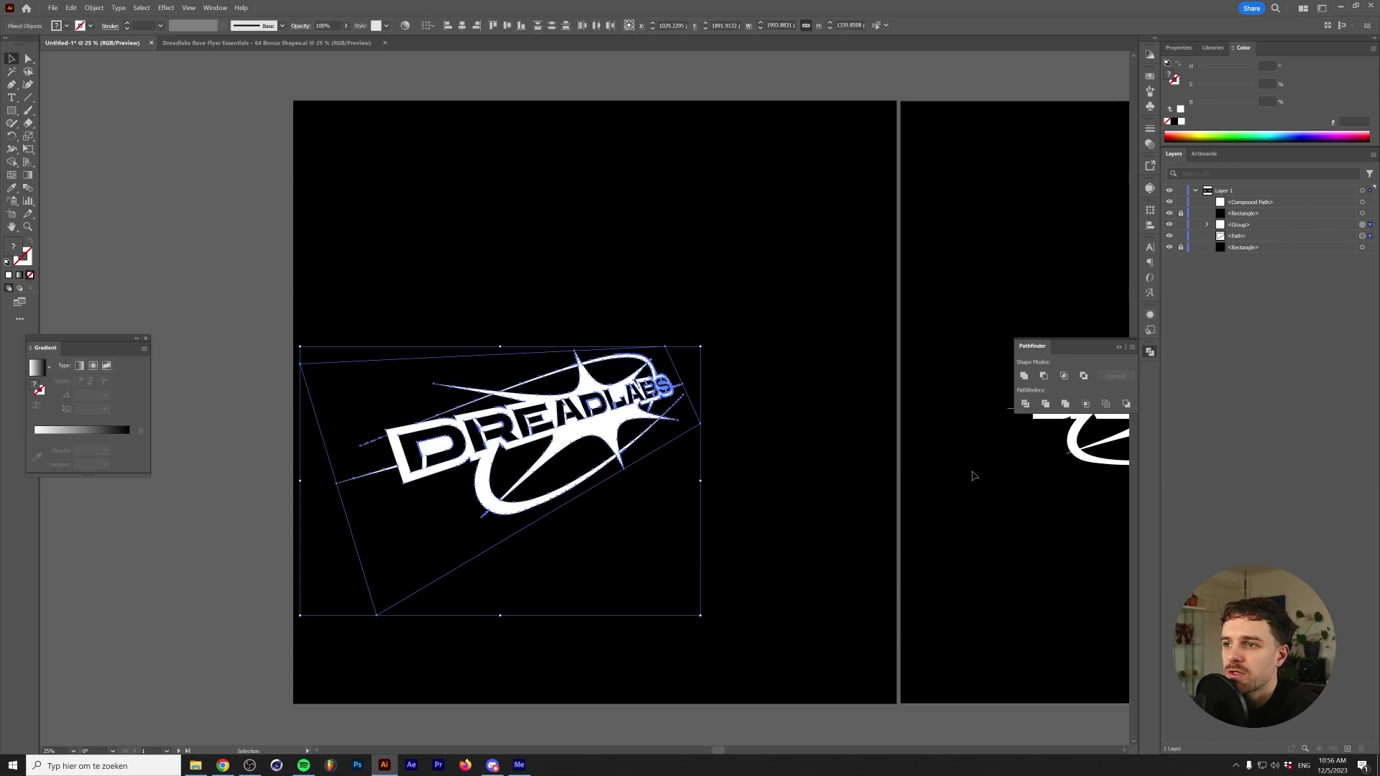
left_click(1362, 236)
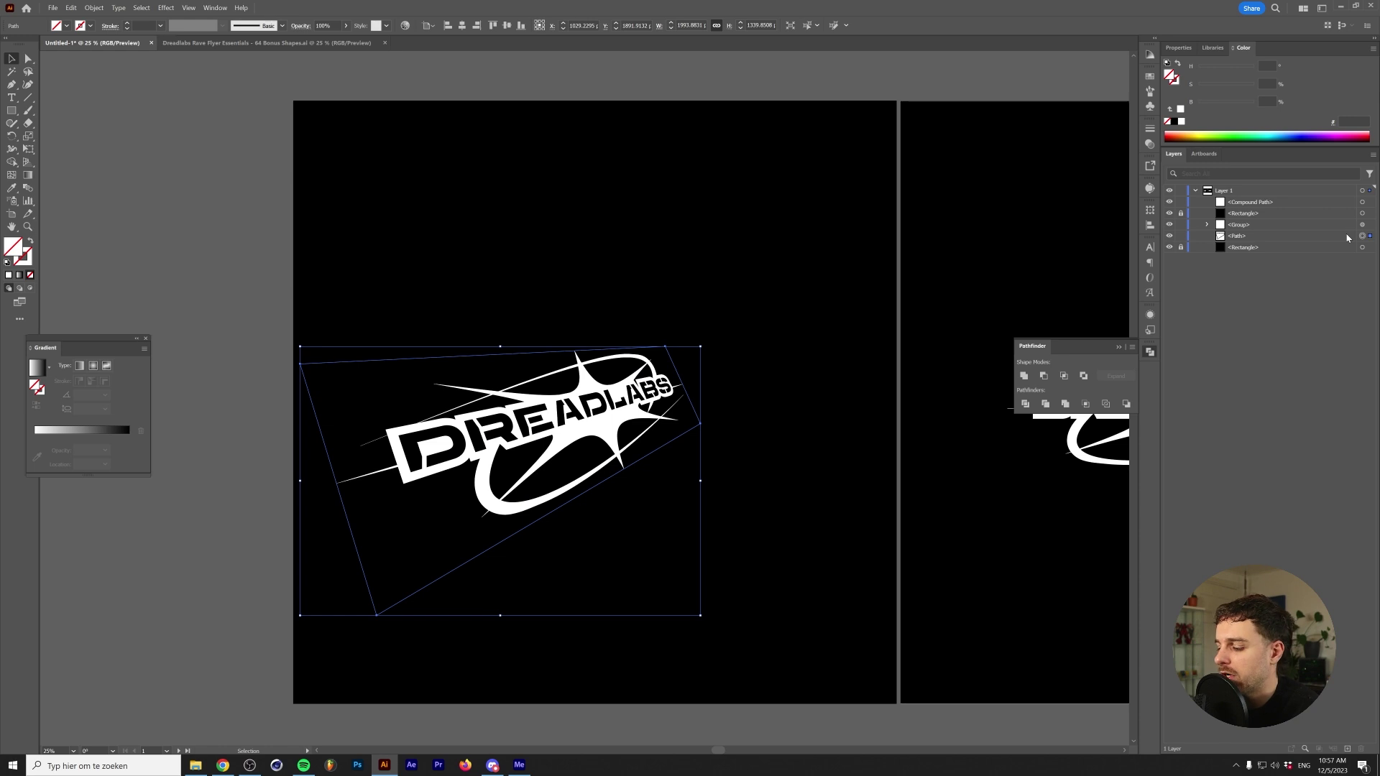
key("Delete")
Move the logo group up and right, then select the flat logo on artboard 2.
left_click_drag(633, 407, 708, 347)
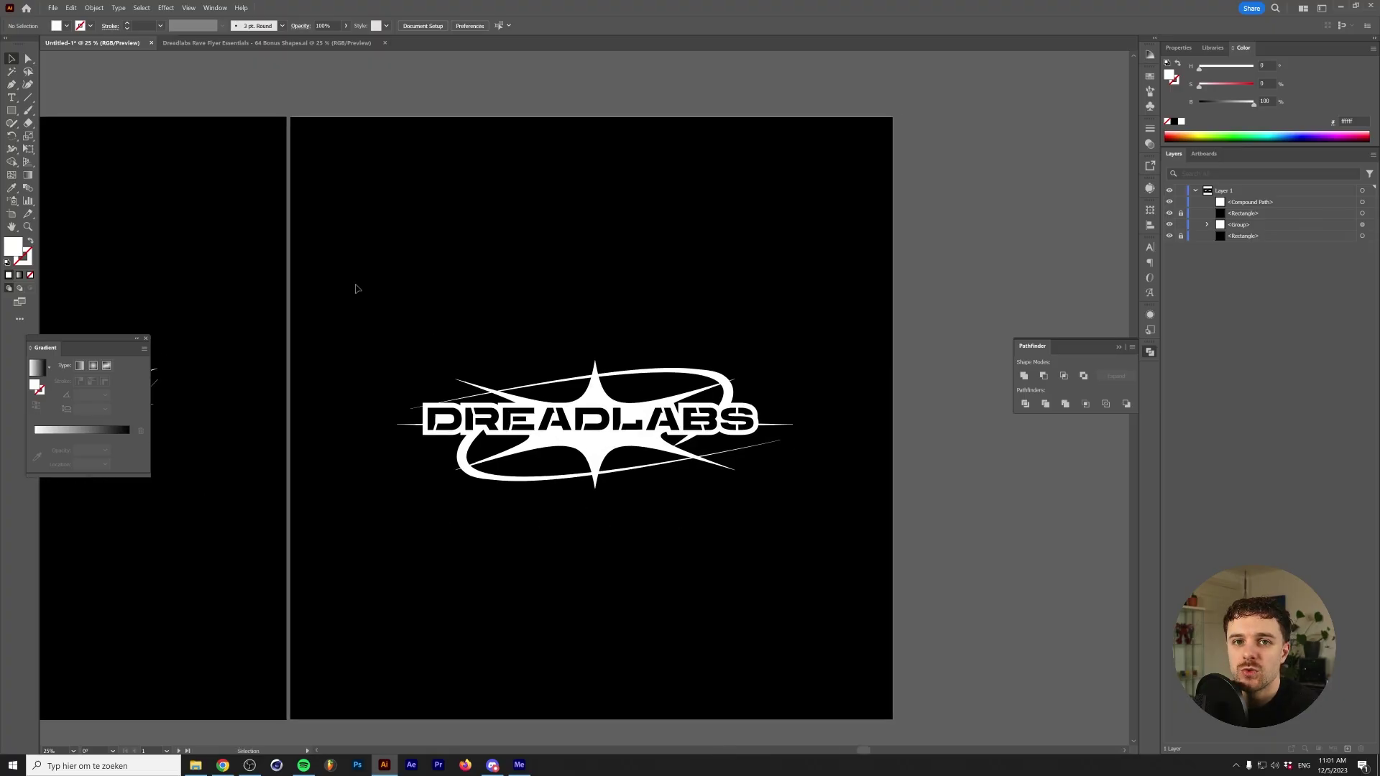
left_click(376, 296)
key("ctrl+alt+a")
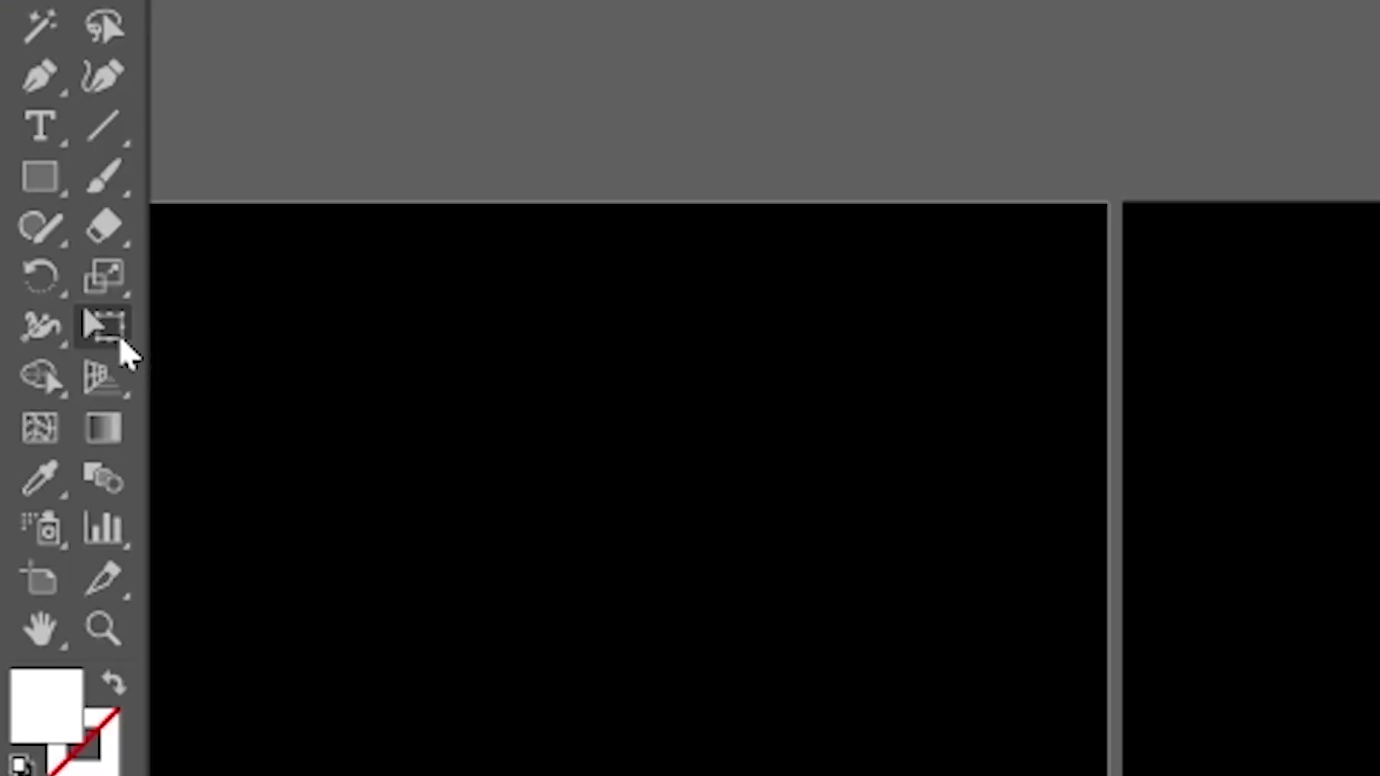
Put the second logo into Free Transform and start pulling its top-left corner up.
left_click(29, 149)
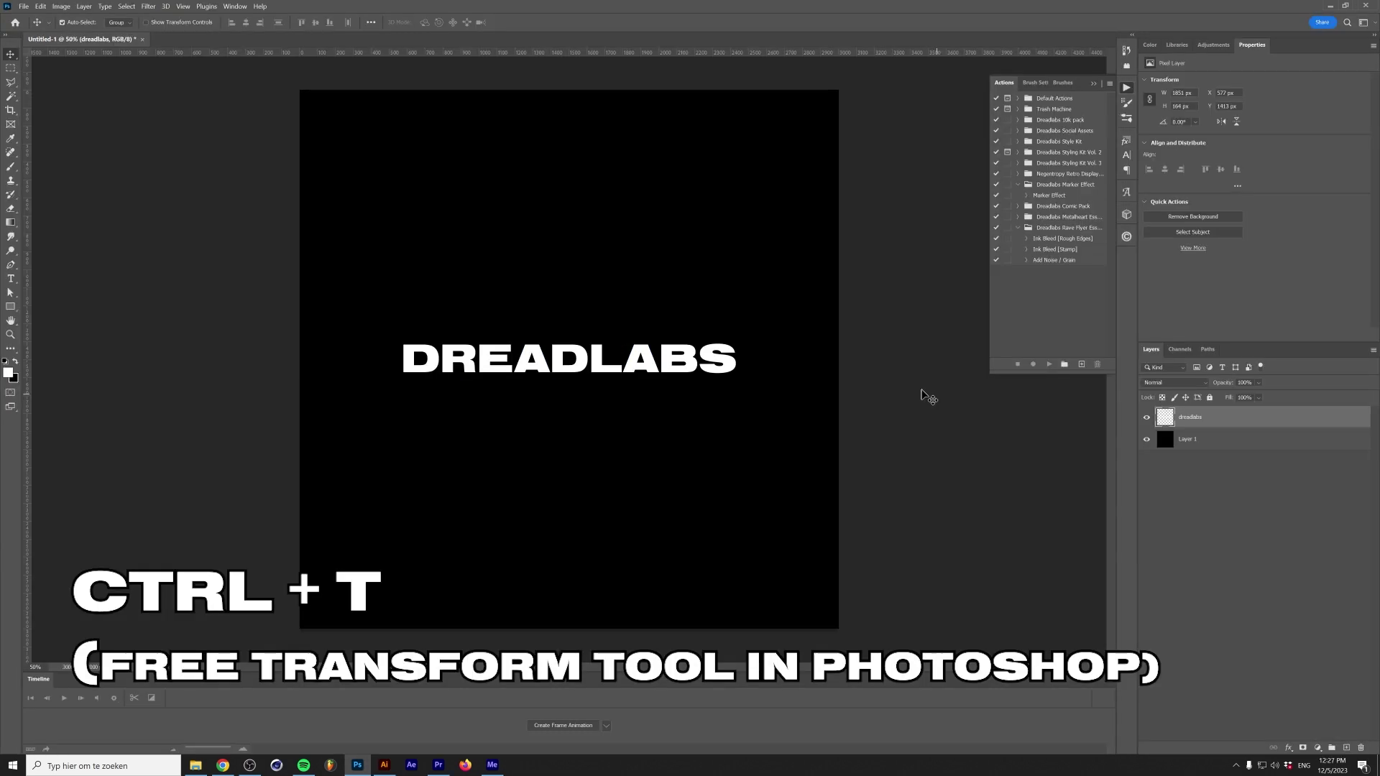
key("ctrl+t")
left_click_drag(403, 344, 394, 309)
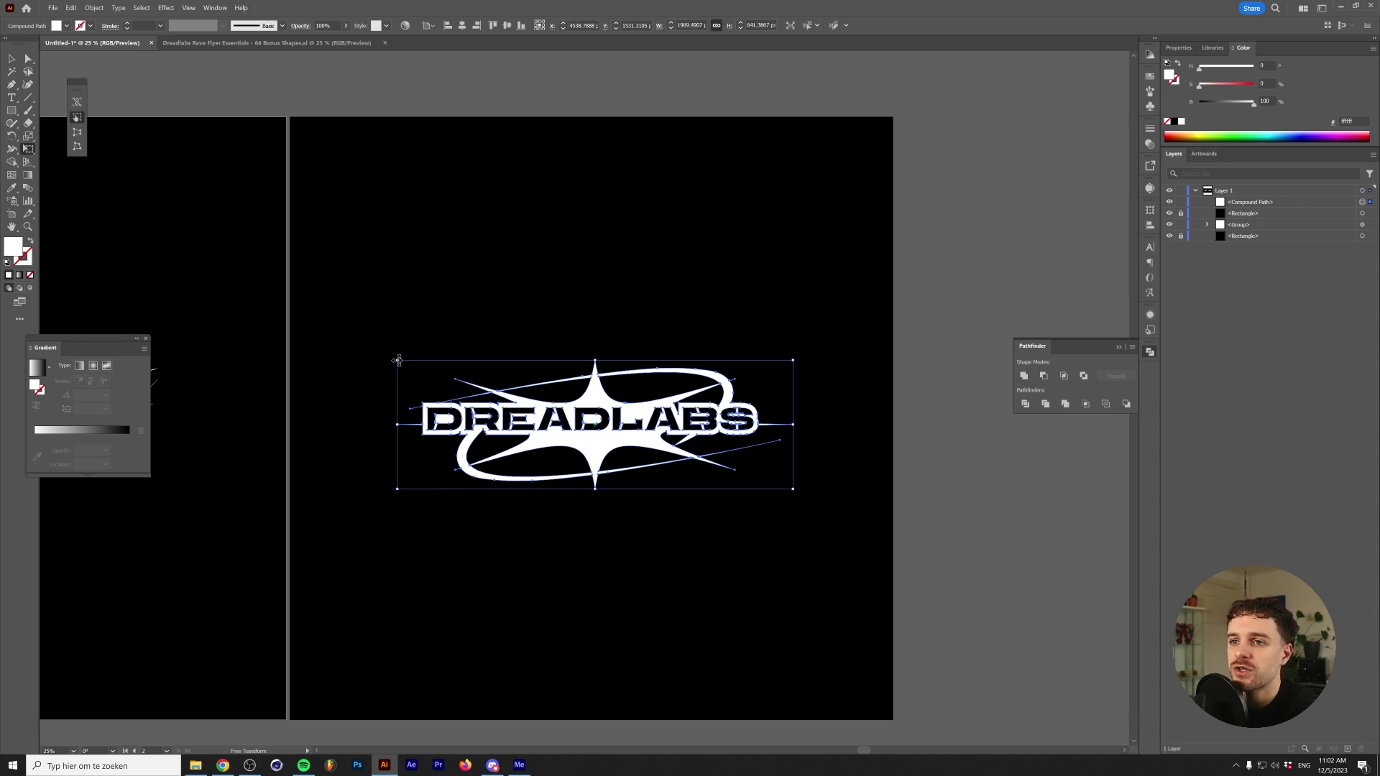
Drag the four corner handles so the logo tapers rightward, then exit Free Transform and deselect.
left_click_drag(397, 360, 358, 322)
left_click_drag(825, 338, 836, 411)
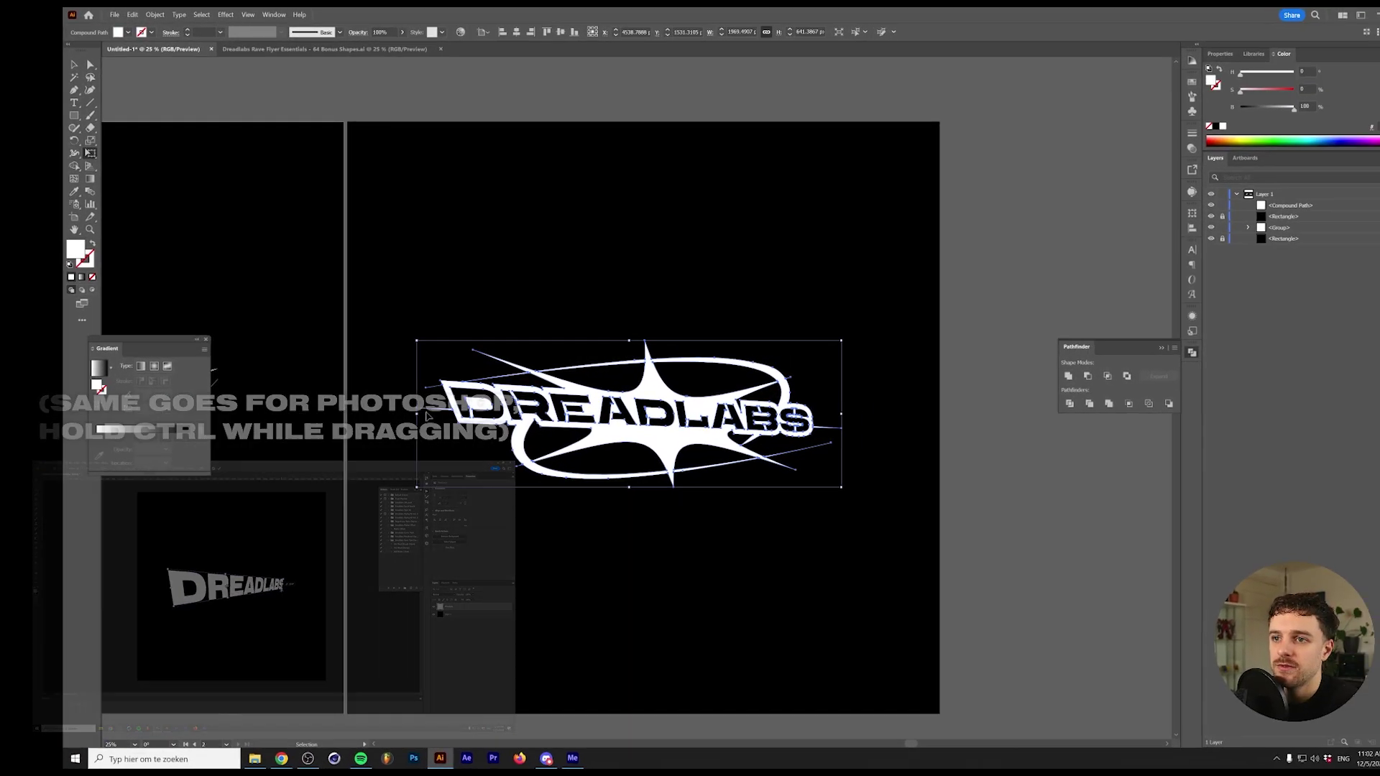
left_click_drag(427, 415, 435, 534)
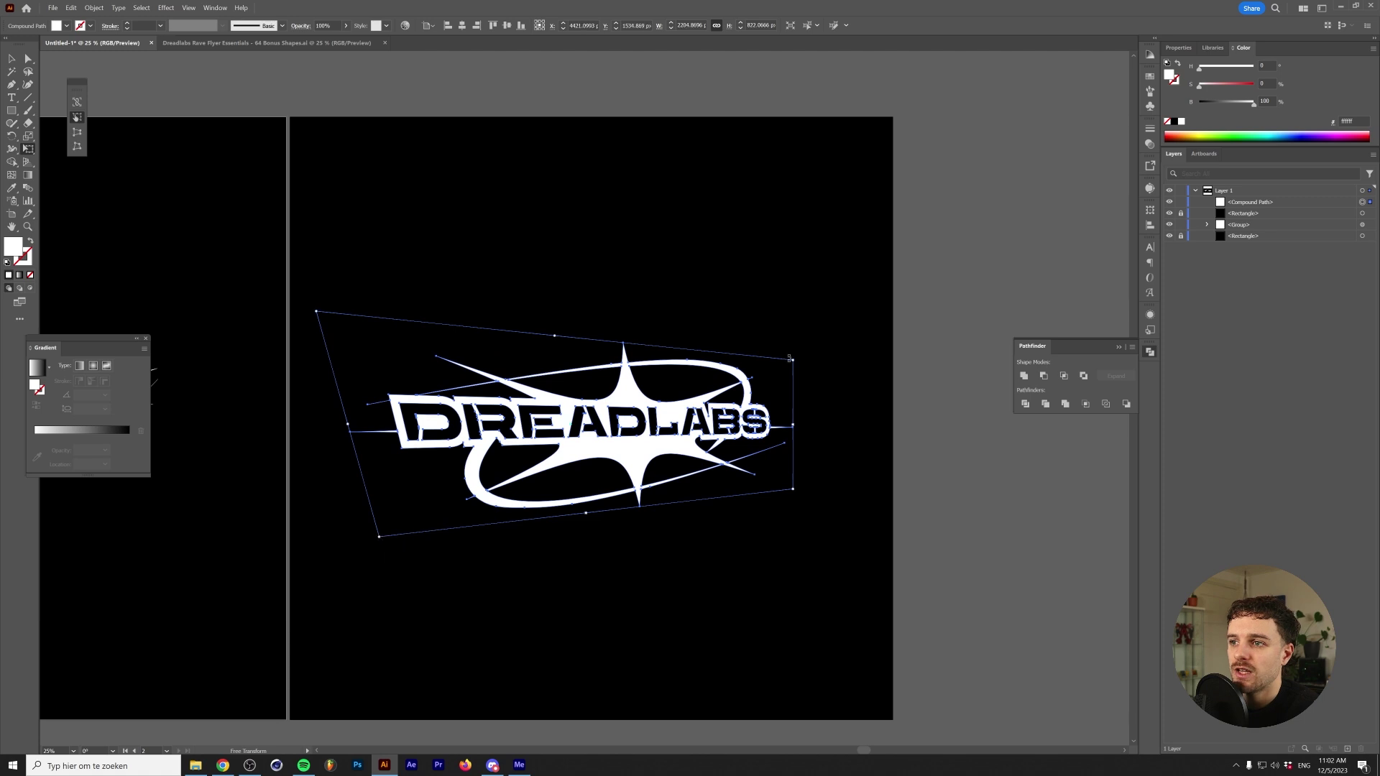
left_click_drag(792, 359, 732, 374)
left_click_drag(792, 489, 736, 453)
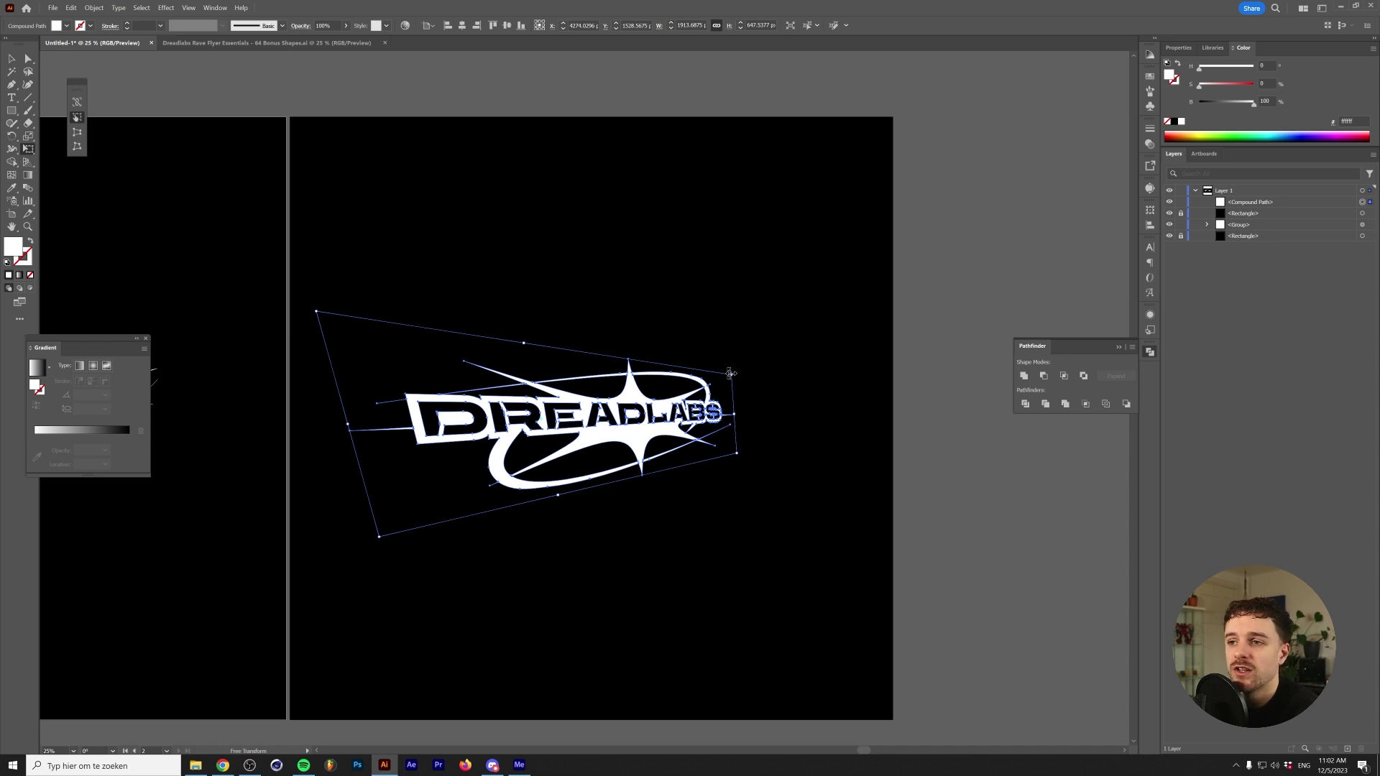
key("v")
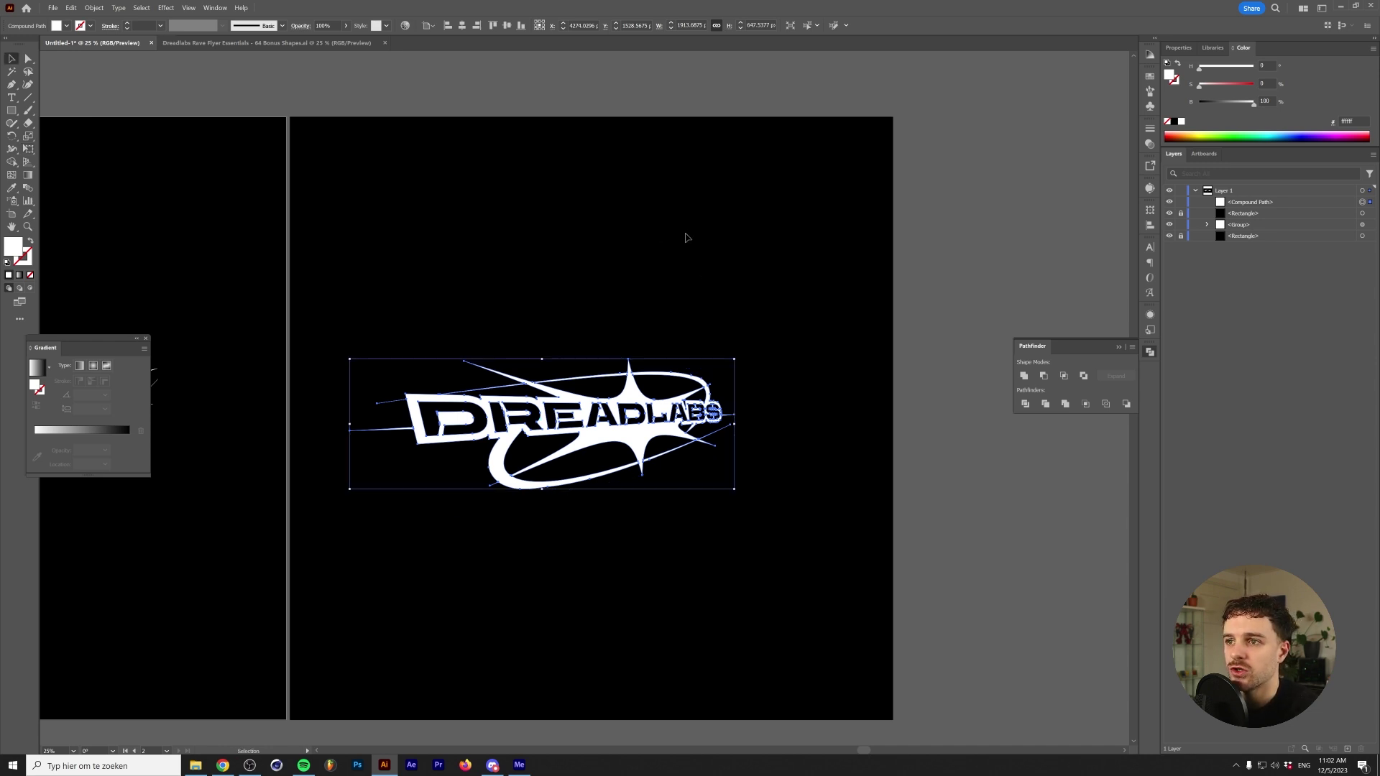
left_click(542, 291)
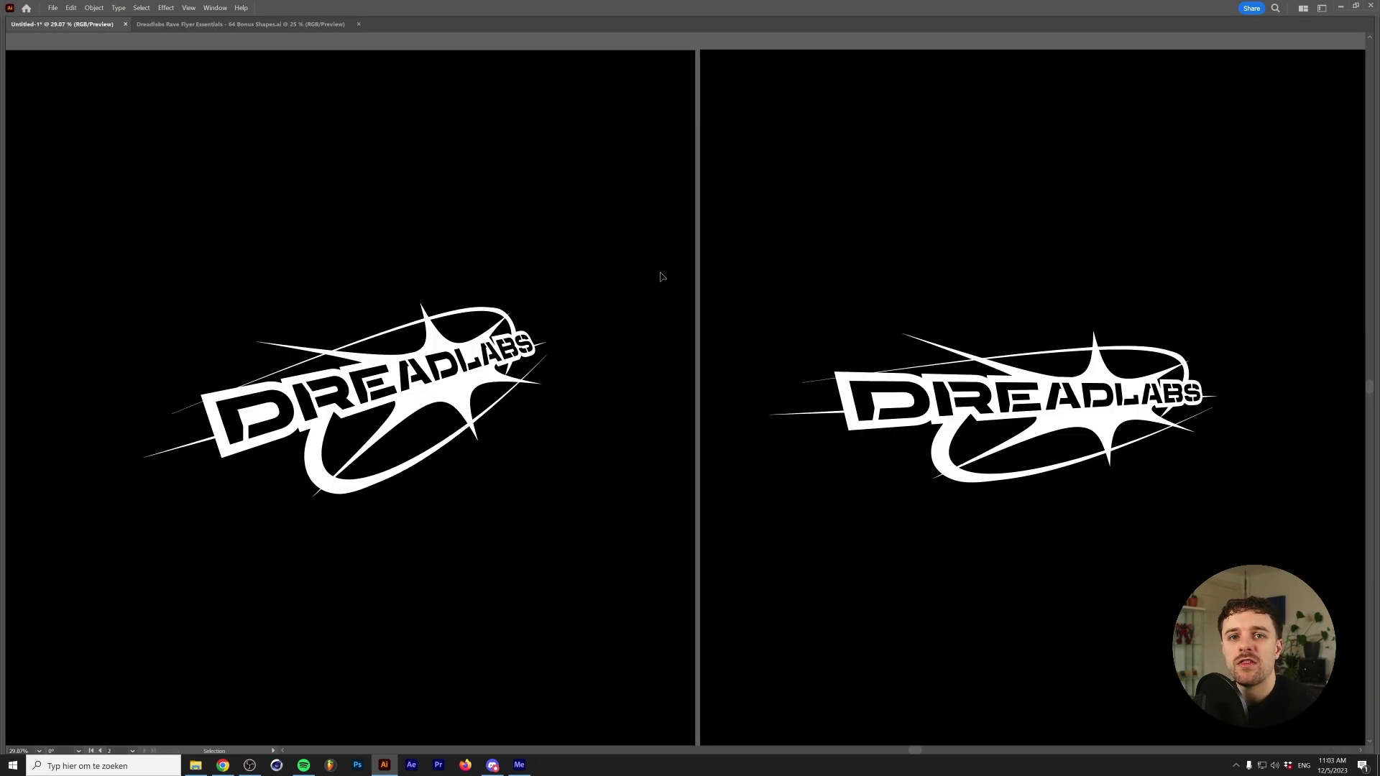